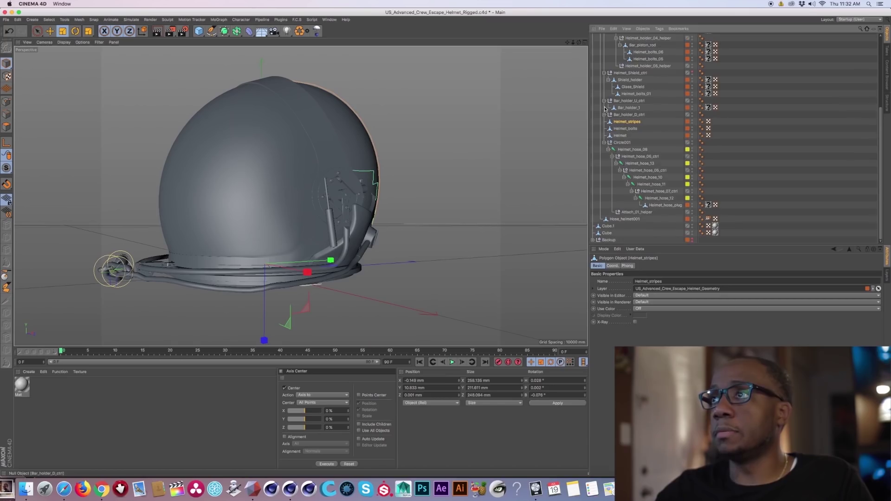
# Step: Move the Helmet mesh out of the rig hierarchy to the top level and hide the rest of the rig
pyautogui.click(604, 101)
pyautogui.click(605, 79)
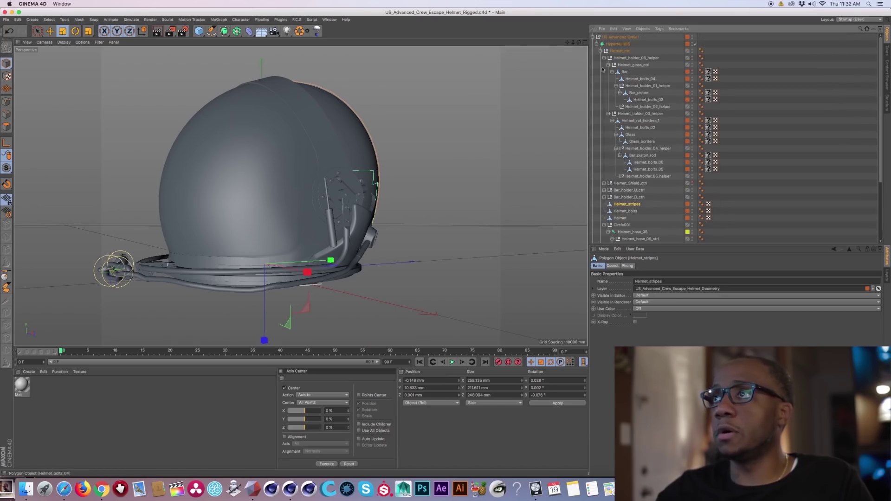
pyautogui.click(601, 51)
pyautogui.keyDown('alt'); pyautogui.moveTo(371, 181); pyautogui.dragTo(317, 187); pyautogui.keyUp('alt')
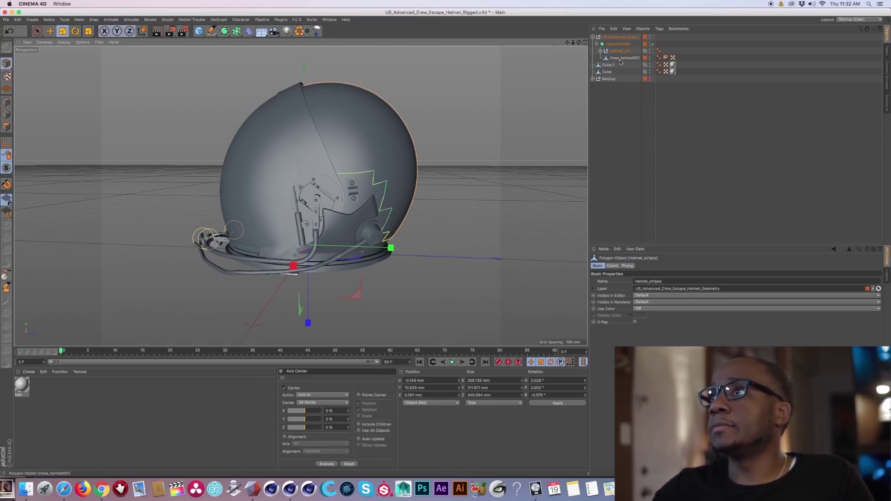
pyautogui.click(603, 51)
pyautogui.scroll(-5, 629, 174)
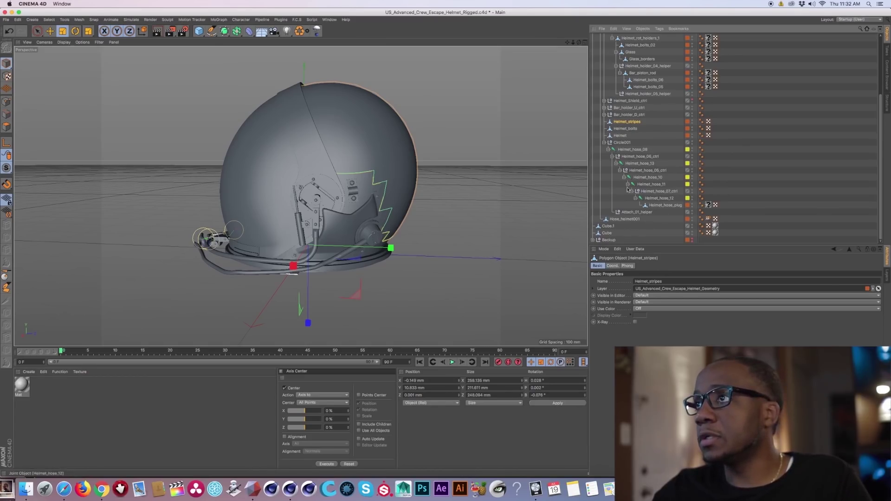
pyautogui.scroll(5, 618, 137)
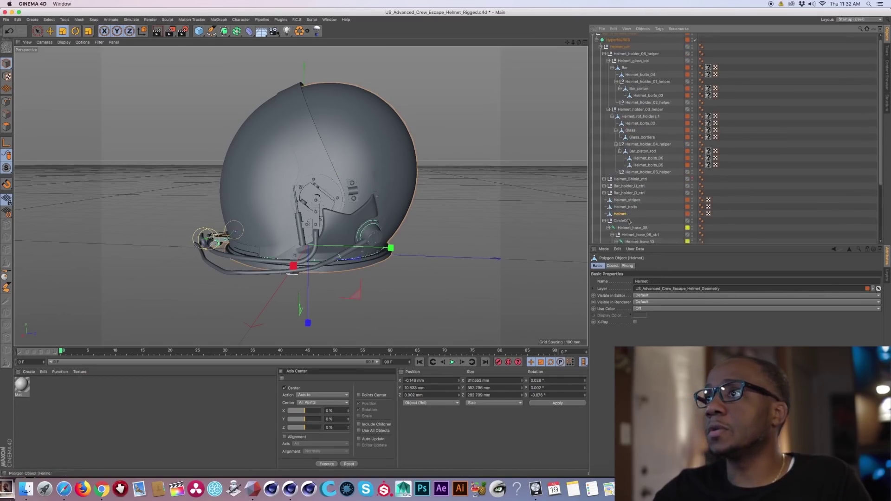
pyautogui.moveTo(641, 120); pyautogui.dragTo(631, 35)
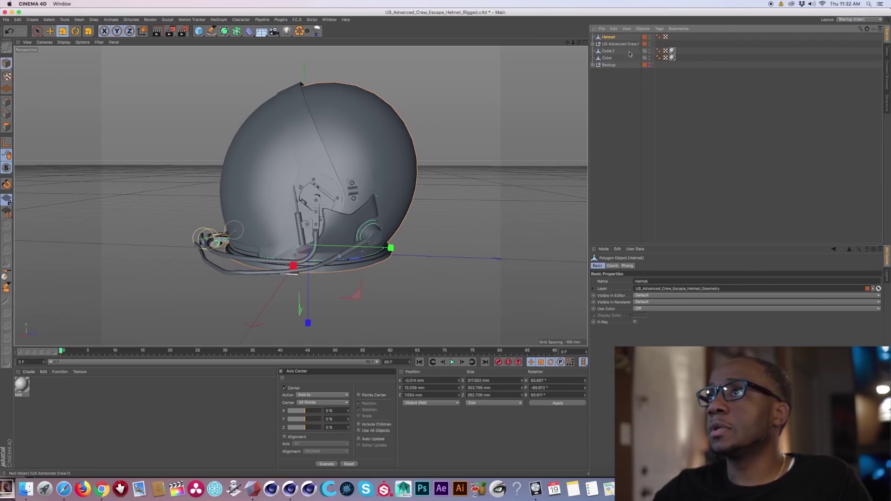
pyautogui.click(650, 43)
# Step: Fill-select the two stacked ring sections around the helmet's neck opening in polygon mode
pyautogui.keyDown('alt'); pyautogui.moveTo(312, 186); pyautogui.dragTo(364, 210); pyautogui.keyUp('alt')
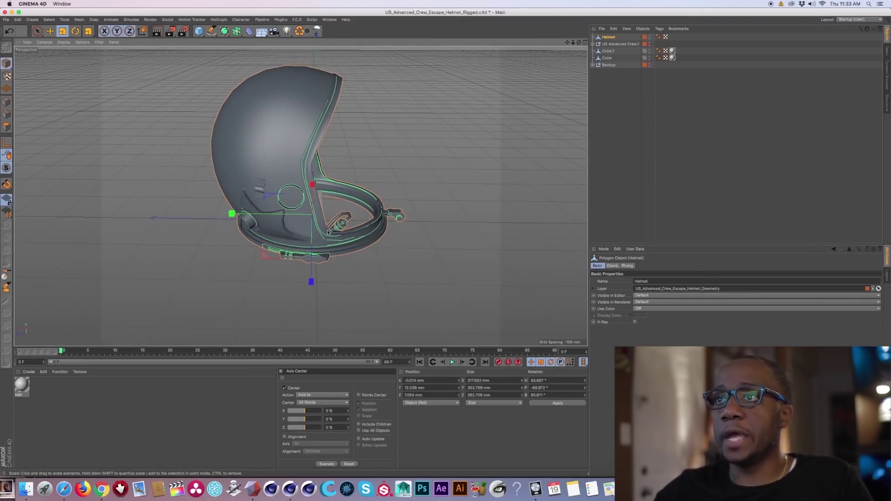
pyautogui.keyDown('alt'); pyautogui.moveTo(344, 88); pyautogui.dragTo(333, 81, button='right'); pyautogui.keyUp('alt')
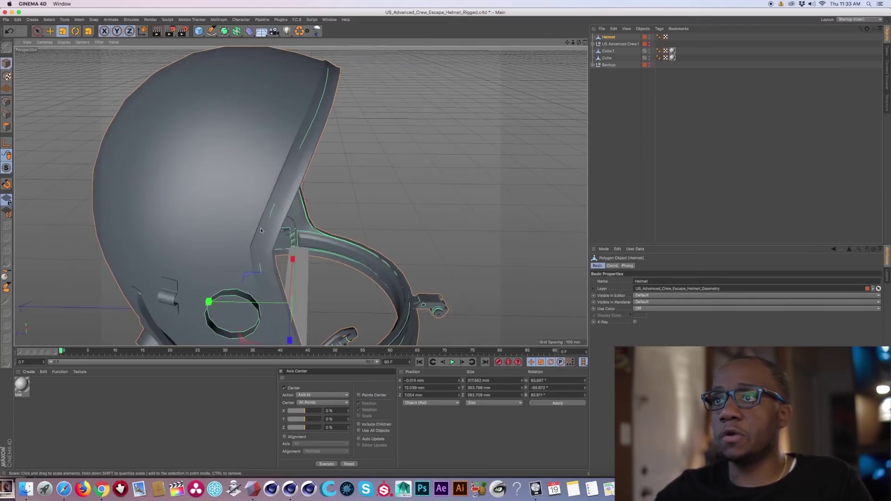
pyautogui.keyDown('alt'); pyautogui.moveTo(321, 104); pyautogui.dragTo(326, 76); pyautogui.keyUp('alt')
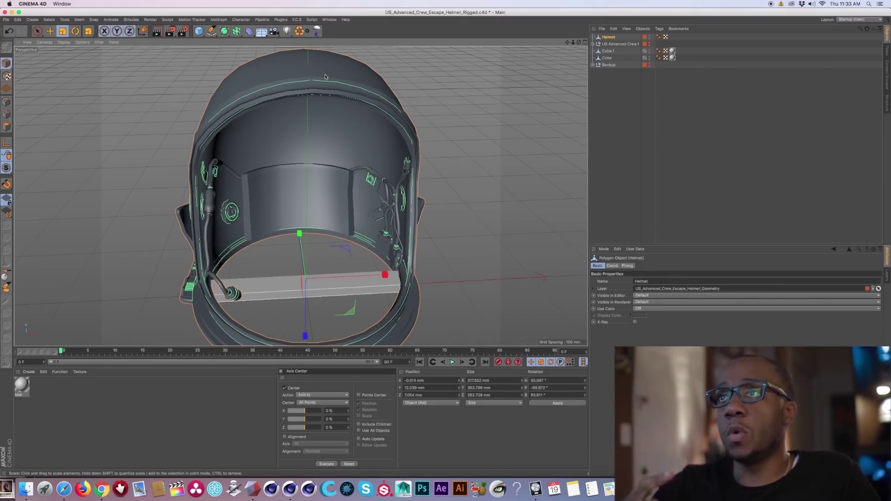
pyautogui.keyDown('alt'); pyautogui.moveTo(326, 77); pyautogui.dragTo(353, 51); pyautogui.keyUp('alt')
pyautogui.click(6, 127)
pyautogui.keyDown('alt'); pyautogui.moveTo(310, 273); pyautogui.dragTo(332, 271, button='right'); pyautogui.keyUp('alt')
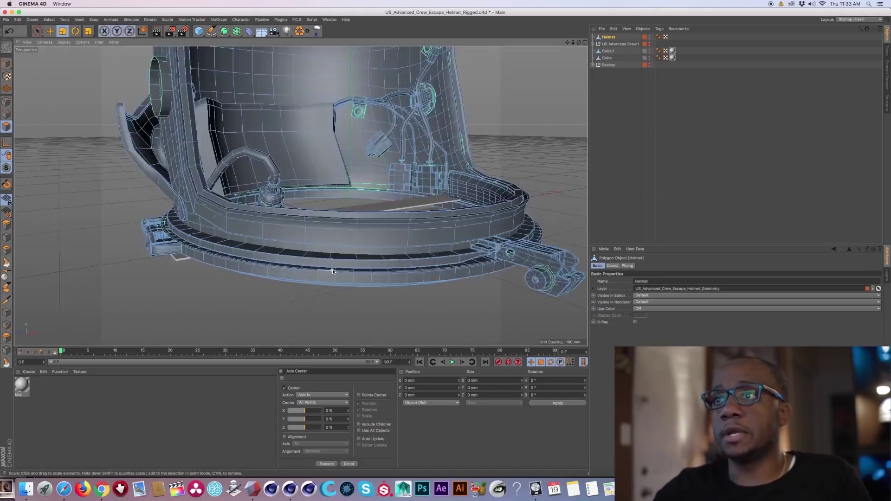
pyautogui.scroll(8, 332, 269)
pyautogui.click(336, 255)
pyautogui.scroll(3, 350, 252)
pyautogui.press('u')
pyautogui.press('f')
pyautogui.click(350, 251)
pyautogui.click(350, 252)
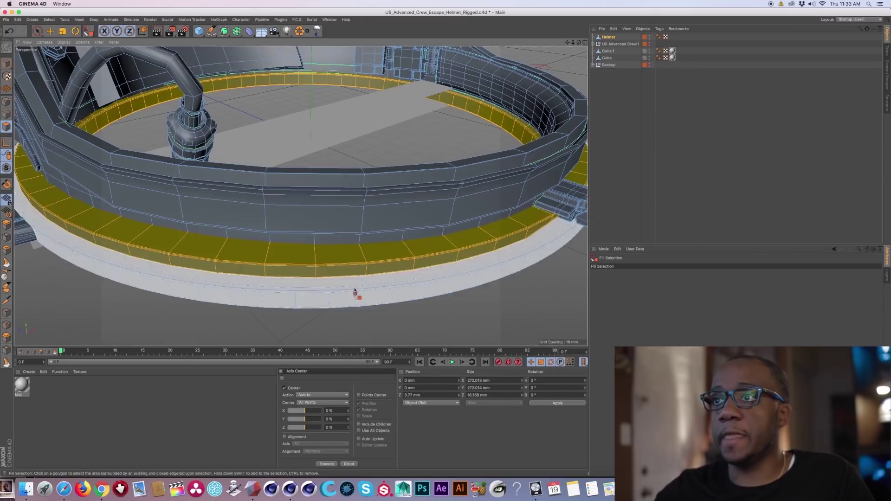
# Step: Split the selected ring polygons into a separate object, hide the original Helmet and select the new piece
pyautogui.rightClick(354, 284)
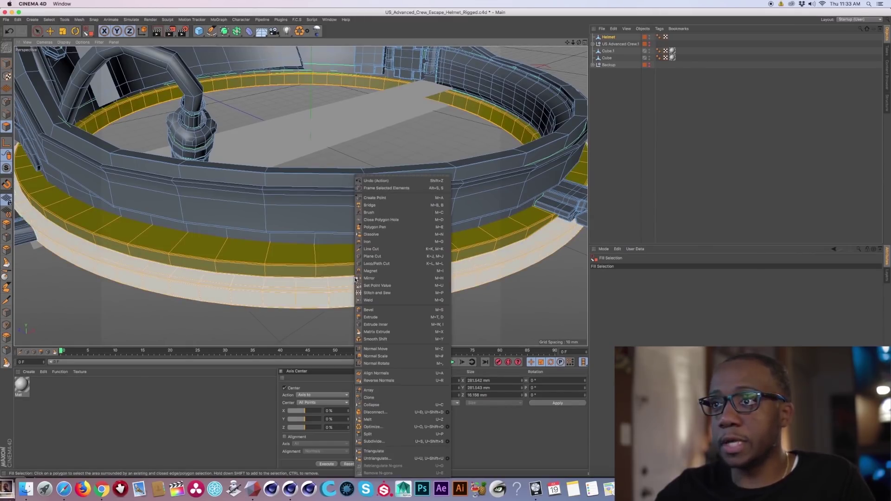
pyautogui.click(368, 435)
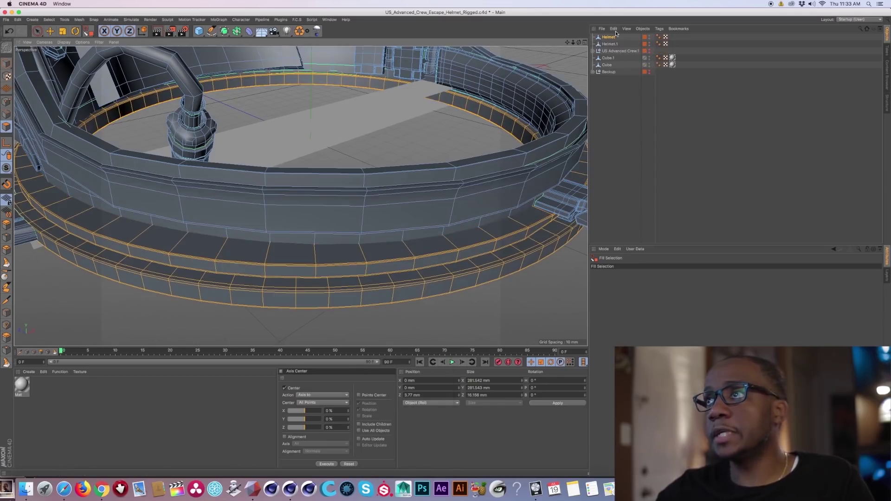
pyautogui.click(650, 37)
pyautogui.click(650, 43)
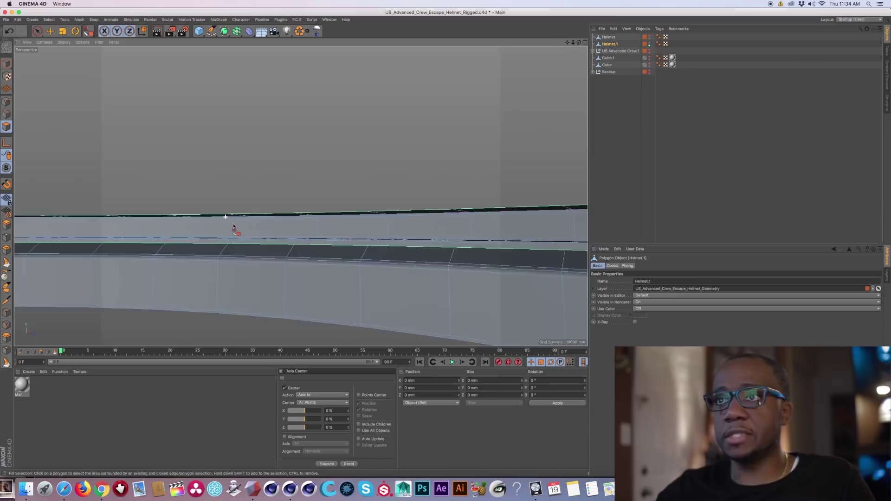
# Step: Loop-select the open border edges on both sides of the gap between the ring's sections
pyautogui.keyDown('alt'); pyautogui.moveTo(225, 217); pyautogui.dragTo(281, 240); pyautogui.keyUp('alt')
pyautogui.scroll(2, 269, 234)
pyautogui.press('space')
pyautogui.press('space')
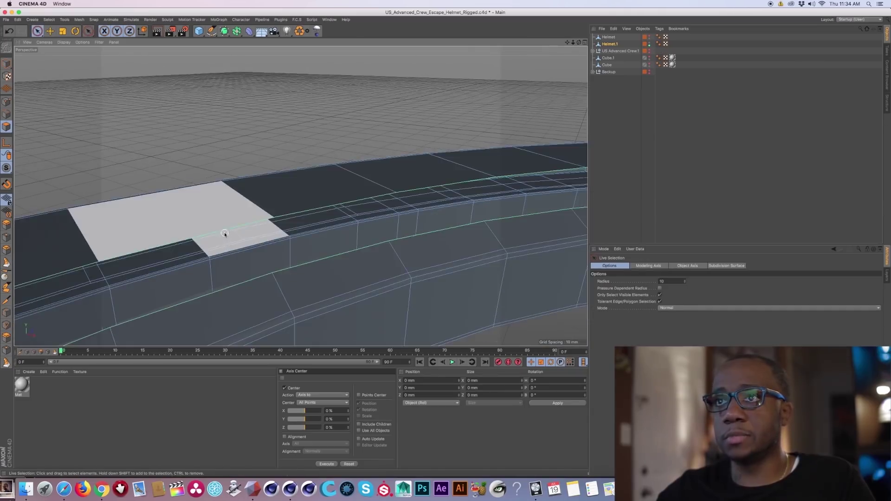
pyautogui.moveTo(227, 258)
pyautogui.keyDown('alt'); pyautogui.mouseDown()
pyautogui.moveTo(268, 244)
pyautogui.moveTo(162, 240)
pyautogui.moveTo(251, 244)
pyautogui.moveTo(216, 257)
pyautogui.mouseUp(); pyautogui.keyUp('alt')
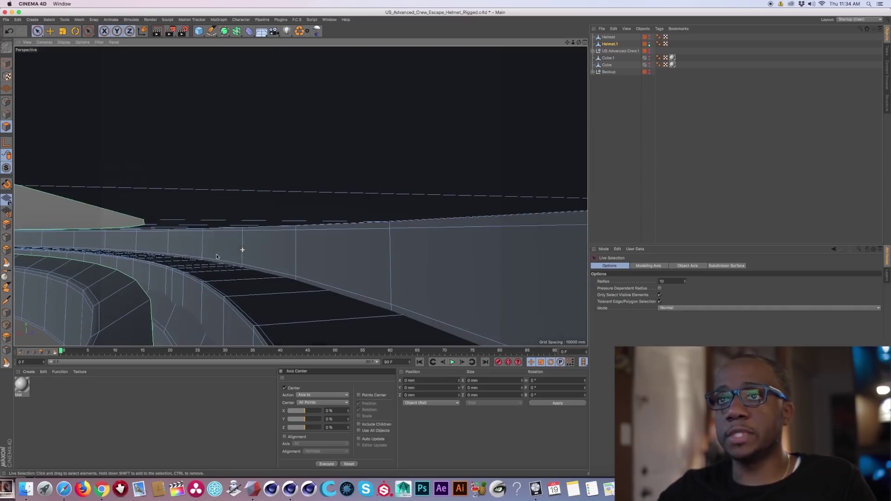
pyautogui.keyDown('alt'); pyautogui.moveTo(159, 311); pyautogui.dragTo(306, 166); pyautogui.keyUp('alt')
pyautogui.scroll(2, 306, 166)
pyautogui.keyDown('shift'); pyautogui.click(268, 193); pyautogui.keyUp('shift')
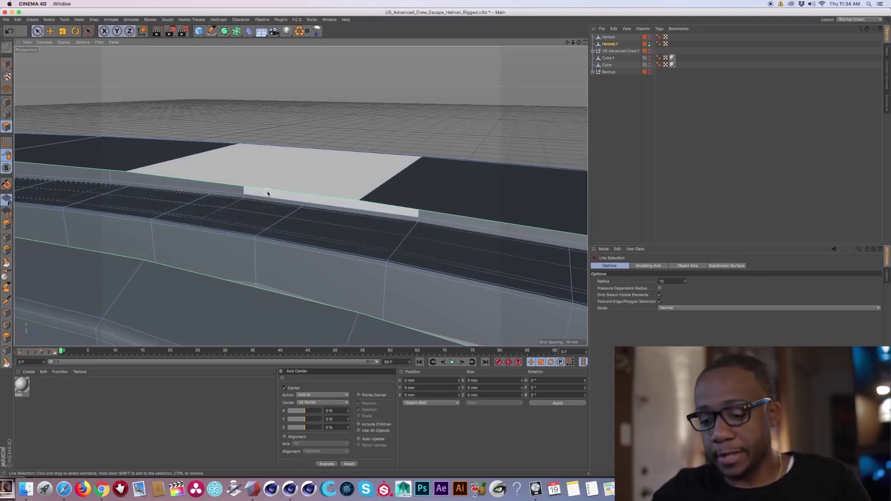
pyautogui.press('u')
pyautogui.press('l')
pyautogui.hotkey('ctrl', 'shift', 'a')
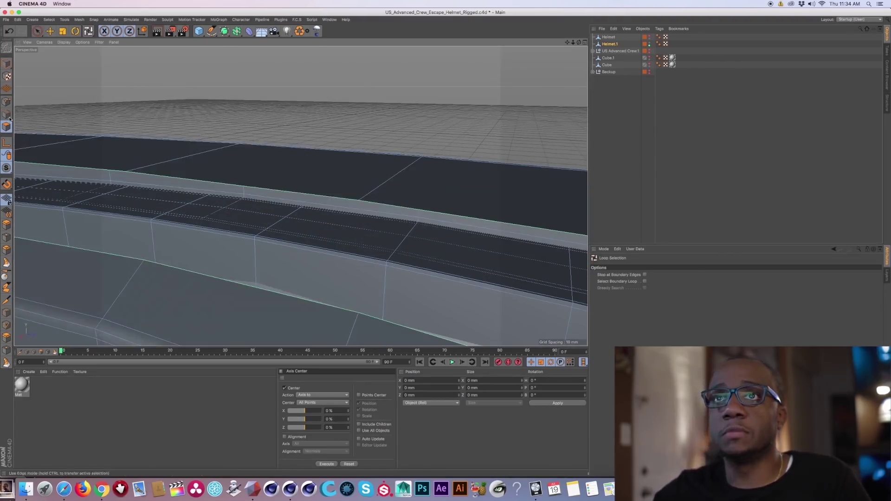
pyautogui.click(129, 174)
pyautogui.moveTo(140, 211)
pyautogui.keyDown('alt'); pyautogui.mouseDown()
pyautogui.moveTo(222, 253)
pyautogui.moveTo(260, 197)
pyautogui.moveTo(218, 242)
pyautogui.moveTo(258, 249)
pyautogui.moveTo(208, 241)
pyautogui.mouseUp(); pyautogui.keyUp('alt')
pyautogui.keyDown('shift'); pyautogui.click(253, 204); pyautogui.keyUp('shift')
# Step: Close the gap between the ring's selected edge loops and clear the object selection
pyautogui.rightClick(219, 242)
pyautogui.click(239, 382)
pyautogui.keyDown('shift'); pyautogui.moveTo(198, 163); pyautogui.dragTo(198, 162); pyautogui.keyUp('shift')
pyautogui.press('space')
pyautogui.scroll(-5, 257, 216)
pyautogui.click(705, 159)
pyautogui.keyDown('alt'); pyautogui.moveTo(319, 222); pyautogui.dragTo(281, 220); pyautogui.keyUp('alt')
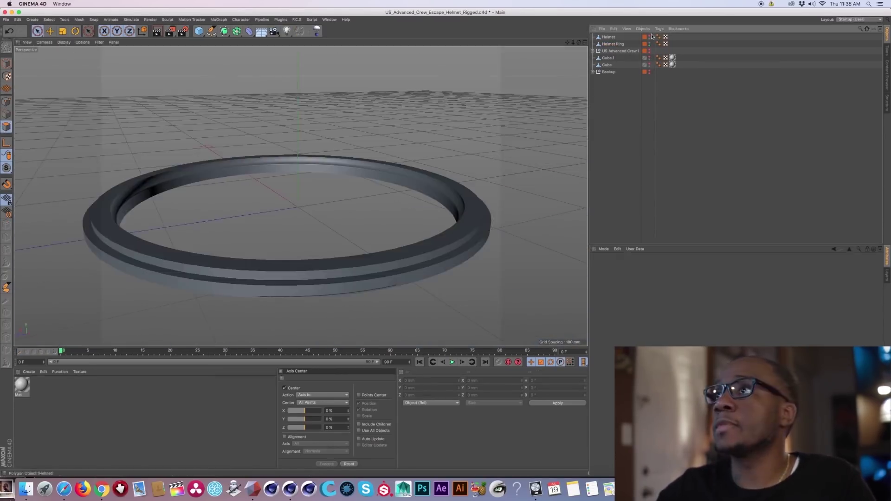
# Step: Hide the Helmet Ring object, bring the Helmet mesh back into view and select it
pyautogui.click(611, 44)
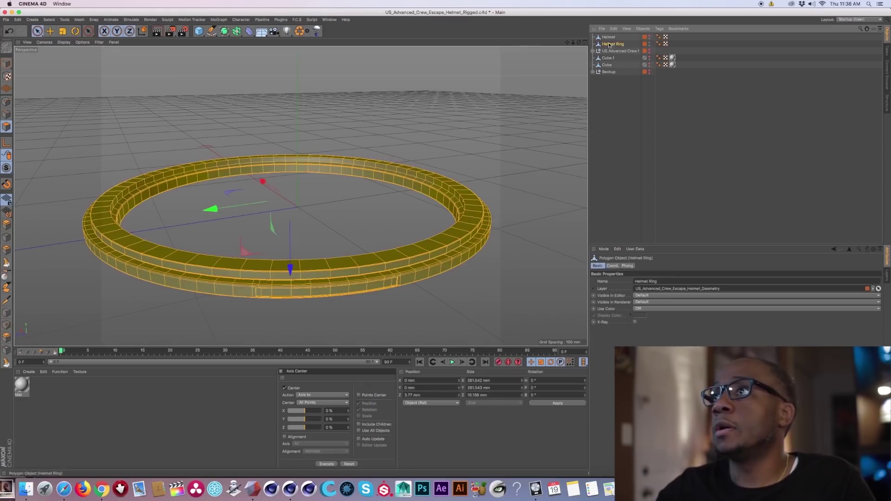
pyautogui.doubleClick(650, 43)
pyautogui.click(650, 35)
pyautogui.scroll(-4, 378, 163)
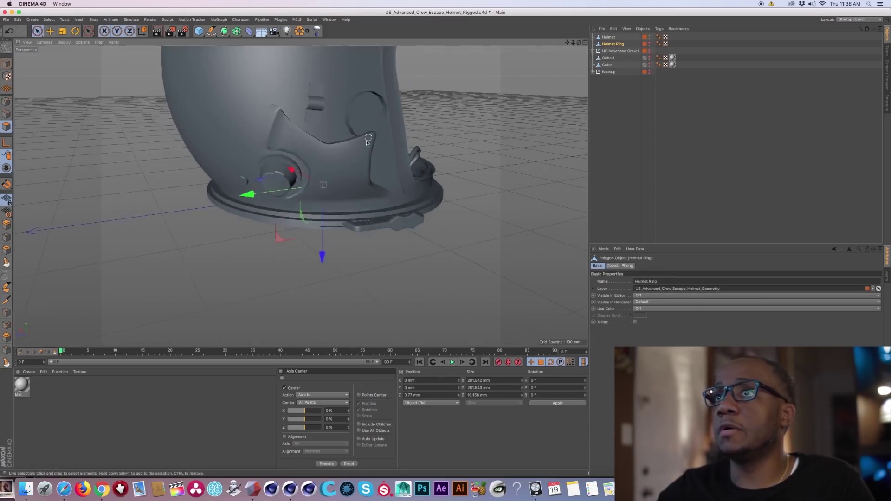
pyautogui.keyDown('alt'); pyautogui.moveTo(368, 141); pyautogui.dragTo(307, 144); pyautogui.keyUp('alt')
pyautogui.click(609, 37)
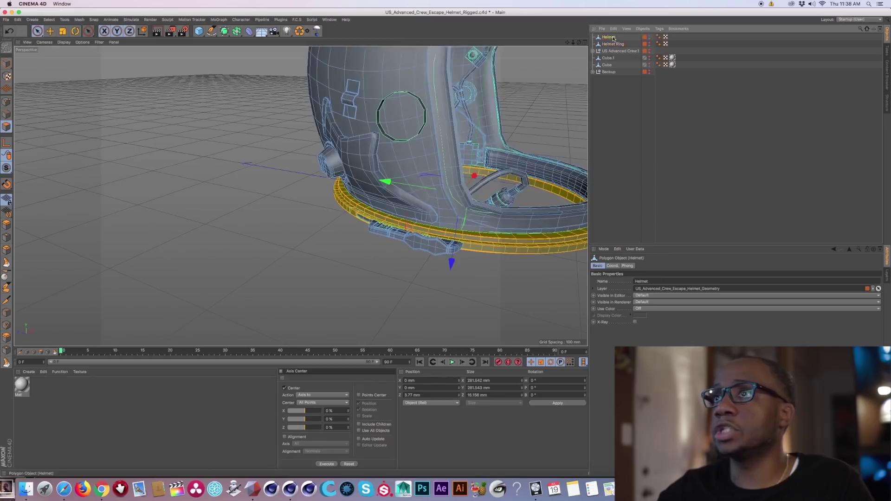
# Step: Separate the helmet's outer shell surface into its own object named Shell
pyautogui.keyDown('alt'); pyautogui.moveTo(378, 130); pyautogui.dragTo(346, 157); pyautogui.keyUp('alt')
pyautogui.keyDown('alt'); pyautogui.moveTo(418, 174); pyautogui.dragTo(362, 171); pyautogui.keyUp('alt')
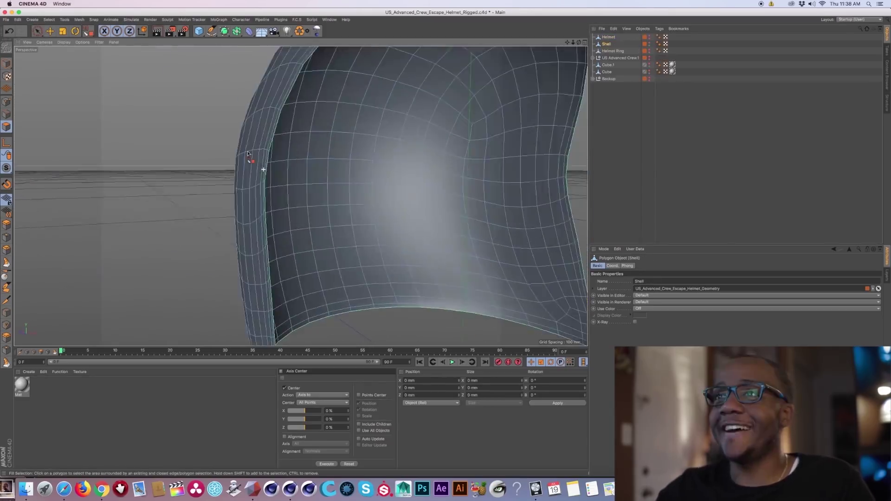
pyautogui.keyDown('alt'); pyautogui.moveTo(249, 154); pyautogui.dragTo(270, 175); pyautogui.keyUp('alt')
pyautogui.click(631, 137)
pyautogui.keyDown('alt'); pyautogui.moveTo(450, 203); pyautogui.dragTo(378, 153, button='right'); pyautogui.keyUp('alt')
pyautogui.click(609, 43)
pyautogui.click(610, 44)
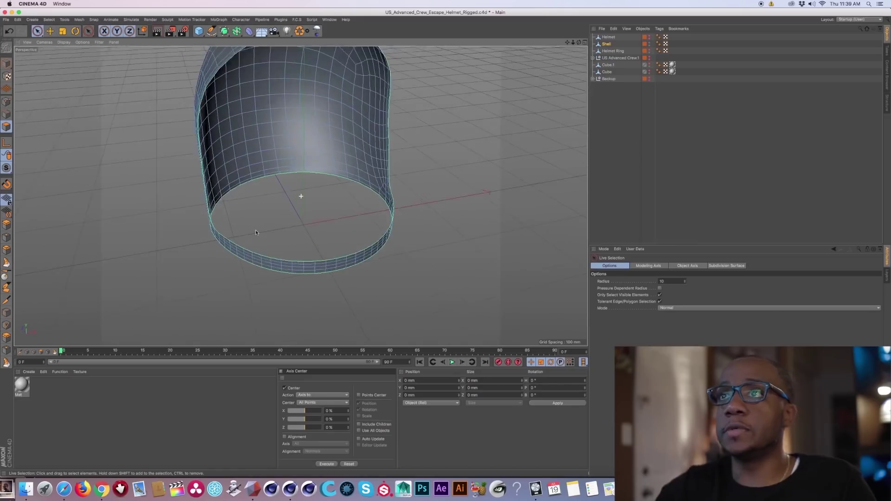
# Step: Extrude all polygons of the Shell with Create Caps enabled and an offset of about -5.15 mm
pyautogui.keyDown('alt'); pyautogui.moveTo(255, 232); pyautogui.dragTo(279, 247, button='middle'); pyautogui.keyUp('alt')
pyautogui.hotkey('ctrl', 'a')
pyautogui.scroll(4, 279, 209)
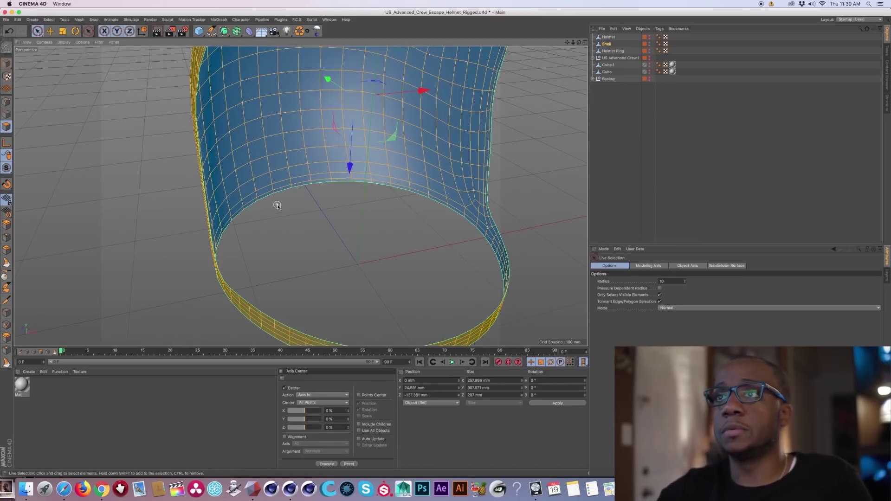
pyautogui.rightClick(281, 230)
pyautogui.click(298, 317)
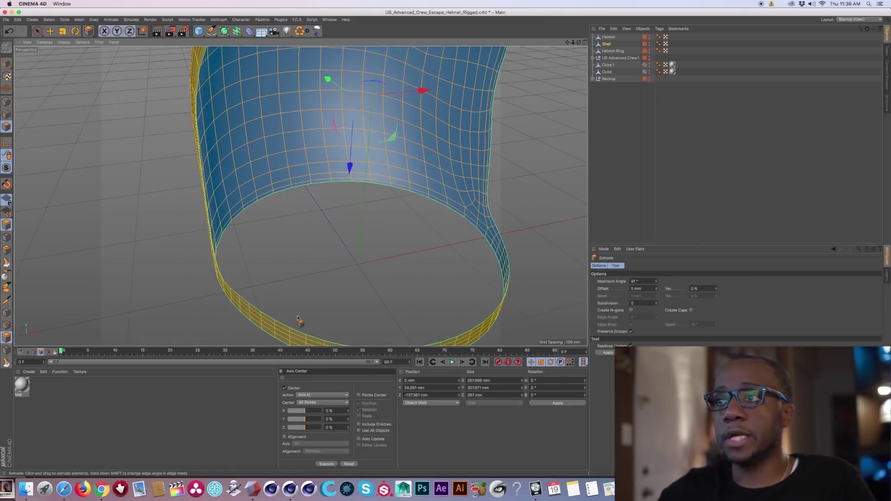
pyautogui.click(692, 310)
pyautogui.scroll(3, 270, 246)
pyautogui.moveTo(278, 258); pyautogui.dragTo(264, 259)
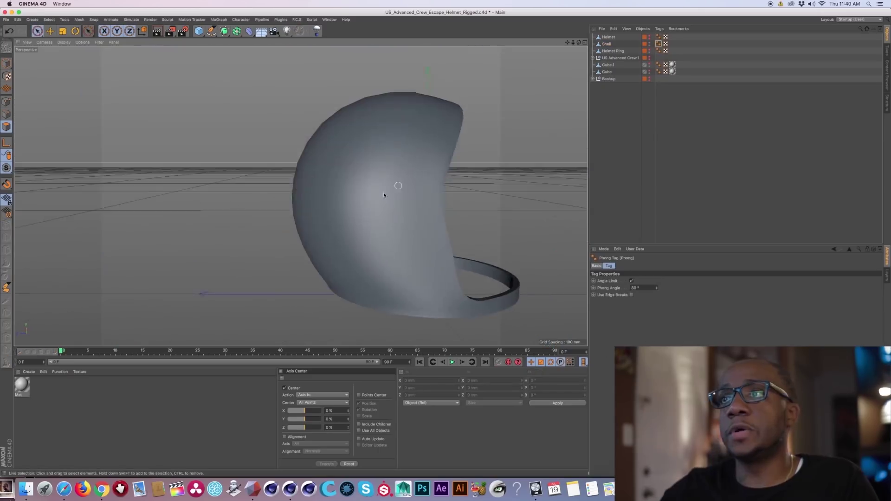
pyautogui.keyDown('alt'); pyautogui.moveTo(384, 193); pyautogui.dragTo(280, 190, button='middle'); pyautogui.keyUp('alt')
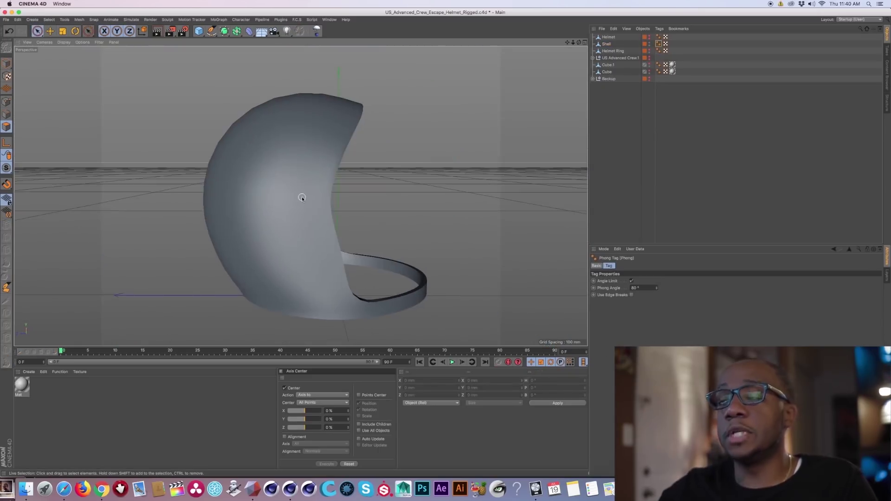
# Step: Delete the Phong tag from the Shell object and inspect its faceted shading
pyautogui.keyDown('alt'); pyautogui.moveTo(302, 198); pyautogui.dragTo(260, 221); pyautogui.keyUp('alt')
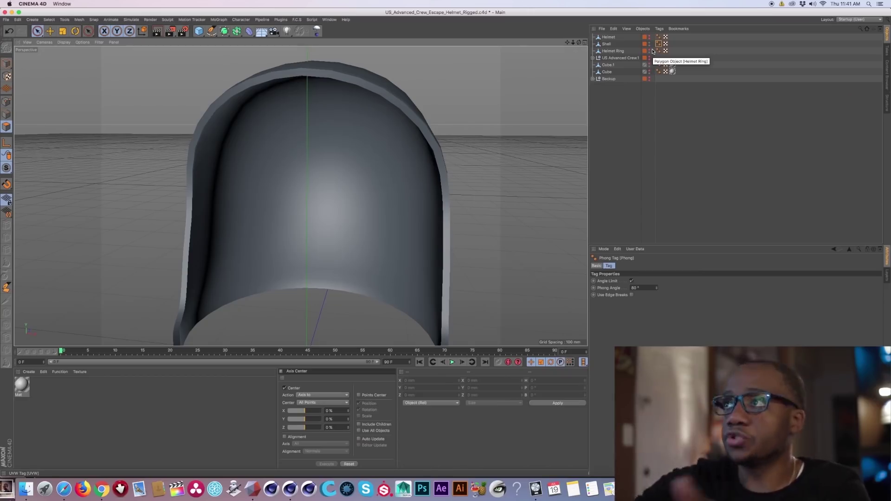
pyautogui.click(660, 45)
pyautogui.press('Delete')
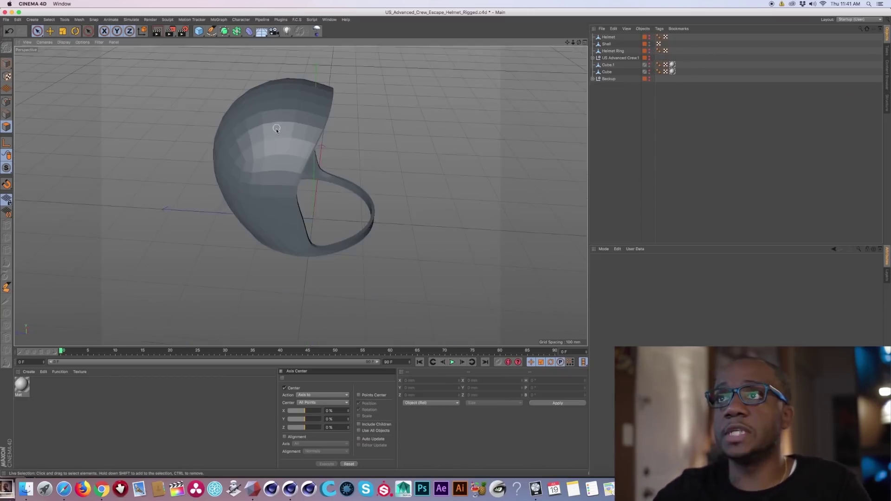
pyautogui.scroll(3, 278, 130)
pyautogui.moveTo(269, 196)
pyautogui.keyDown('alt'); pyautogui.mouseDown()
pyautogui.moveTo(349, 190)
pyautogui.moveTo(325, 165)
pyautogui.moveTo(178, 167)
pyautogui.moveTo(163, 155)
pyautogui.moveTo(174, 122)
pyautogui.moveTo(245, 160)
pyautogui.moveTo(293, 213)
pyautogui.moveTo(268, 209)
pyautogui.moveTo(300, 195)
pyautogui.moveTo(299, 209)
pyautogui.mouseUp(); pyautogui.keyUp('alt')
pyautogui.scroll(-5, 174, 124)
pyautogui.scroll(5, 299, 209)
pyautogui.scroll(-5, 149, 199)
pyautogui.keyDown('alt'); pyautogui.moveTo(148, 199); pyautogui.dragTo(289, 199); pyautogui.keyUp('alt')
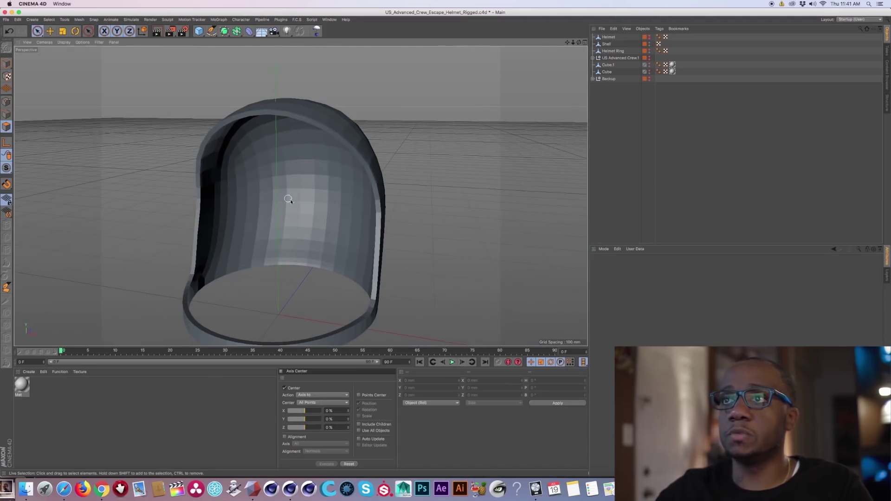
# Step: Add a Subdivision Surface and make the Shell object its child
pyautogui.click(224, 31)
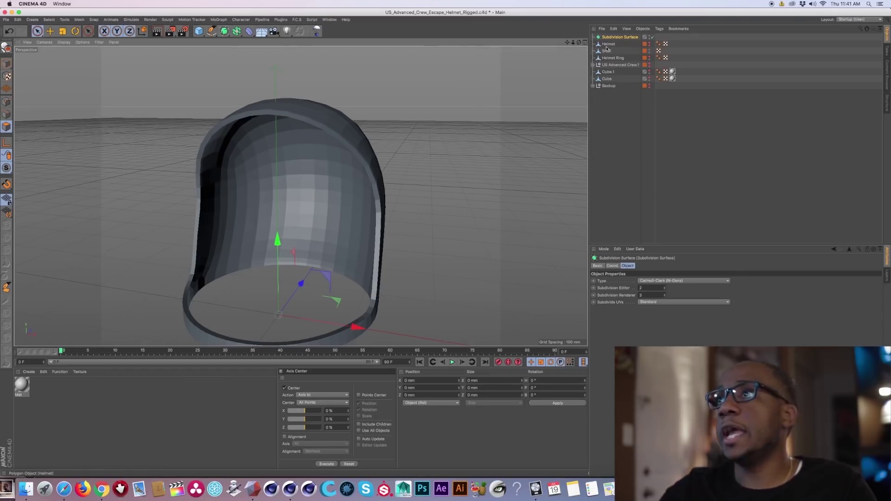
pyautogui.moveTo(606, 52); pyautogui.dragTo(618, 37)
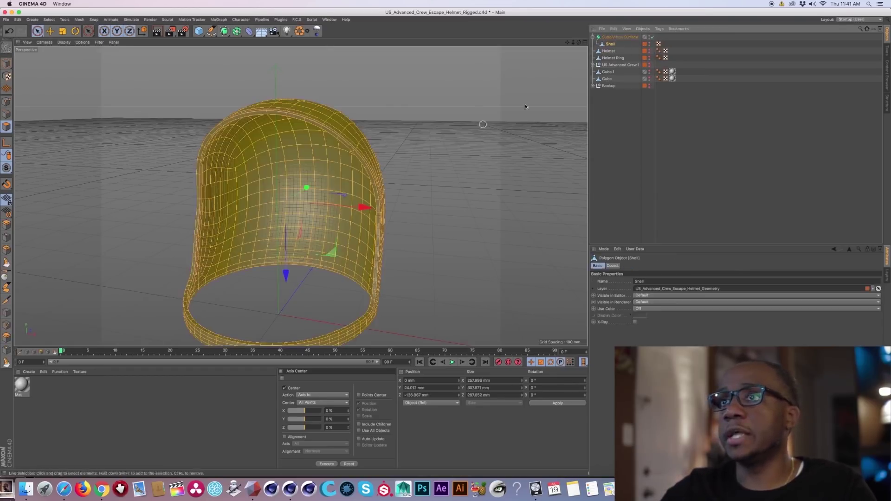
pyautogui.click(618, 37)
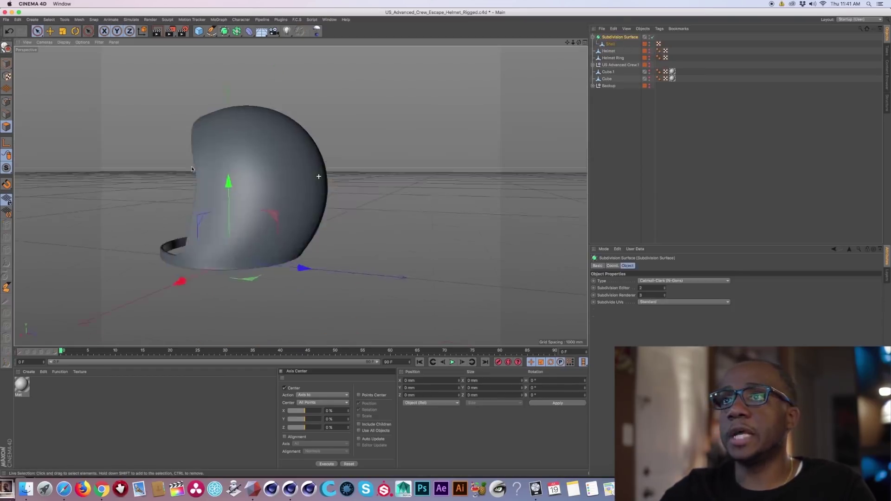
pyautogui.keyDown('alt'); pyautogui.moveTo(319, 176); pyautogui.dragTo(259, 224); pyautogui.keyUp('alt')
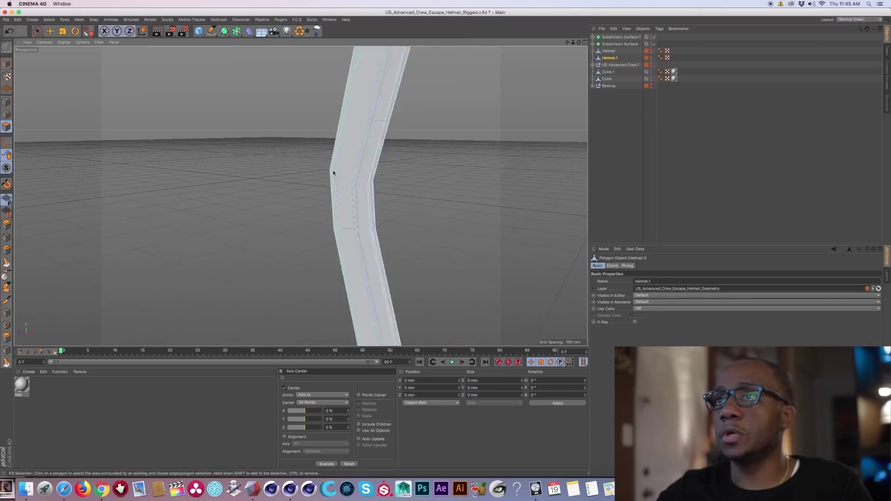
# Step: Loop-select the two open boundary edge loops along the gap in the Helmet.1 visor frame
pyautogui.press('9')
pyautogui.scroll(3, 333, 171)
pyautogui.keyDown('alt'); pyautogui.moveTo(301, 195); pyautogui.dragTo(293, 148); pyautogui.keyUp('alt')
pyautogui.scroll(2, 358, 180)
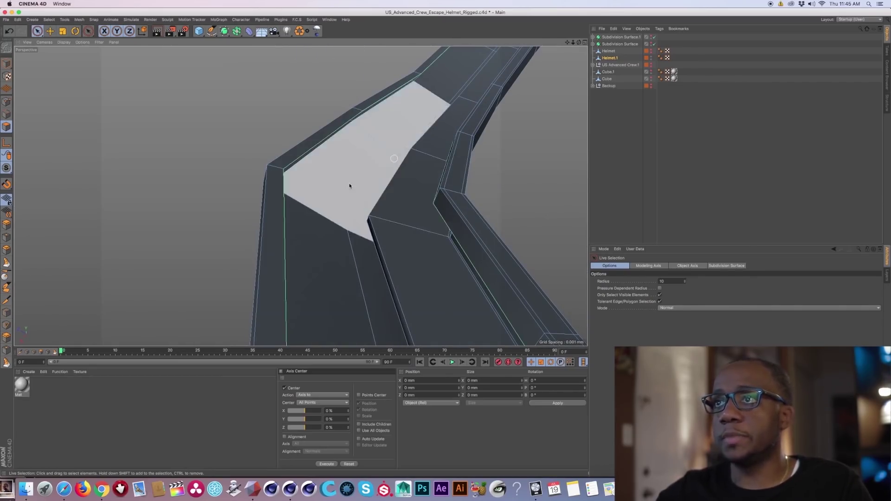
pyautogui.keyDown('alt'); pyautogui.moveTo(396, 183); pyautogui.dragTo(407, 270); pyautogui.keyUp('alt')
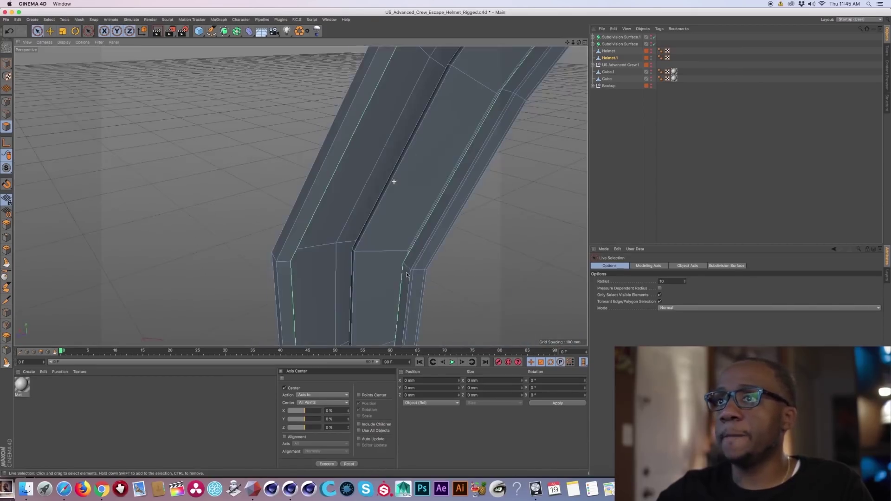
pyautogui.press('u')
pyautogui.press('l')
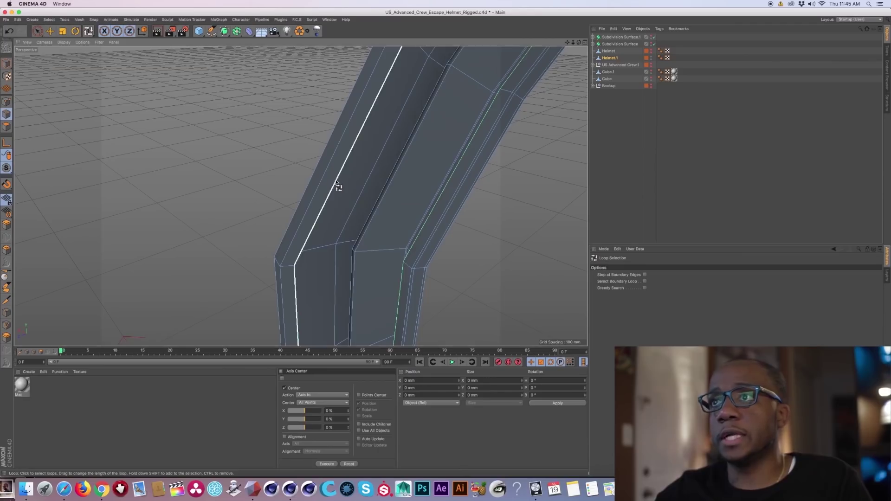
pyautogui.keyDown('alt'); pyautogui.moveTo(385, 262); pyautogui.dragTo(466, 364); pyautogui.keyUp('alt')
# Step: Close the gap in the Helmet.1 frame by joining the selected edge loops with Stitch and Sew
pyautogui.rightClick(466, 363)
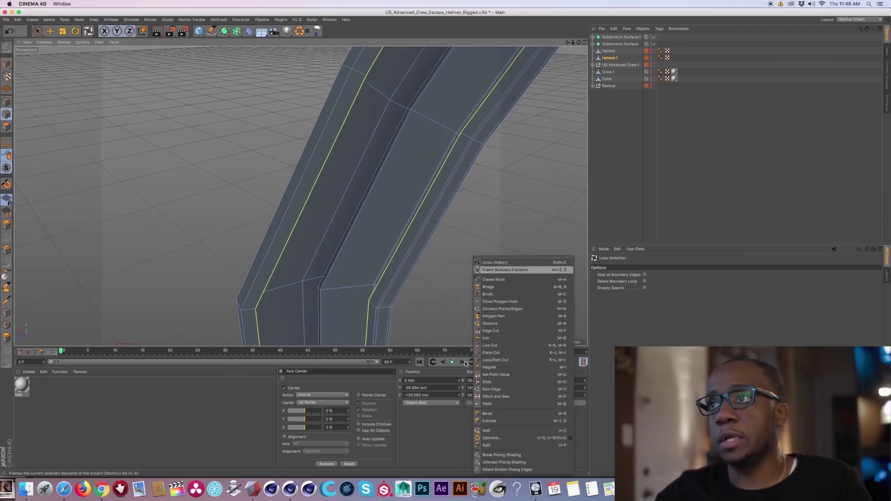
pyautogui.click(490, 397)
pyautogui.keyDown('alt'); pyautogui.moveTo(465, 139); pyautogui.dragTo(456, 162); pyautogui.keyUp('alt')
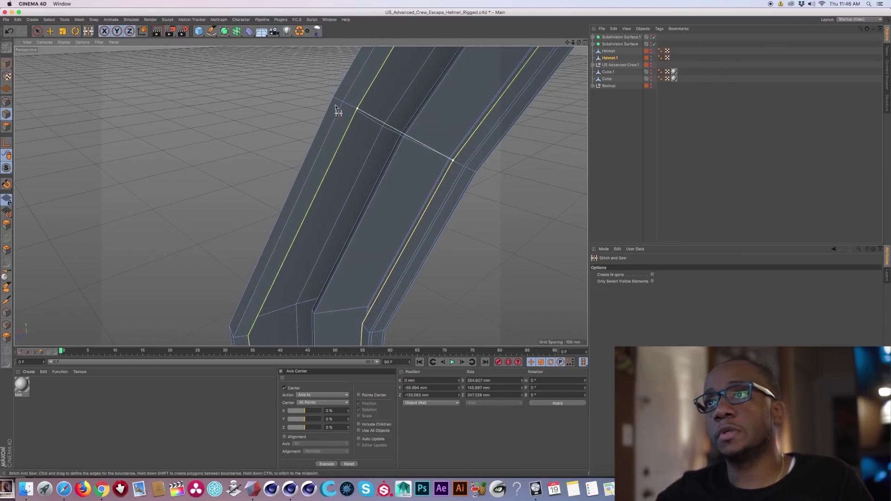
pyautogui.keyDown('shift'); pyautogui.moveTo(336, 106); pyautogui.dragTo(351, 112); pyautogui.keyUp('shift')
pyautogui.press('space')
pyautogui.scroll(-5, 354, 212)
# Step: Smooth the sewn Helmet.1 frame with a new Subdivision Surface and show the other smoothed helmet parts again
pyautogui.press('space')
pyautogui.click(649, 188)
pyautogui.keyDown('alt'); pyautogui.moveTo(356, 239); pyautogui.dragTo(581, 186); pyautogui.keyUp('alt')
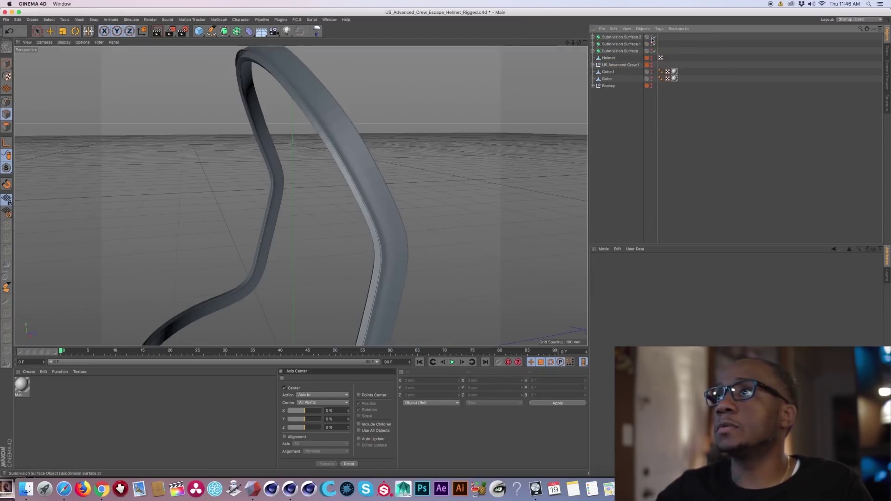
pyautogui.click(652, 50)
# Step: Examine how the smoothed shell, visor frame and neck ring fit together, especially around the helmet base
pyautogui.scroll(-3, 347, 183)
pyautogui.keyDown('alt'); pyautogui.moveTo(340, 203); pyautogui.dragTo(406, 200); pyautogui.keyUp('alt')
pyautogui.keyDown('alt'); pyautogui.moveTo(406, 200); pyautogui.dragTo(366, 181, button='middle'); pyautogui.keyUp('alt')
pyautogui.scroll(3, 361, 177)
pyautogui.keyDown('alt'); pyautogui.moveTo(360, 177); pyautogui.dragTo(550, 65); pyautogui.keyUp('alt')
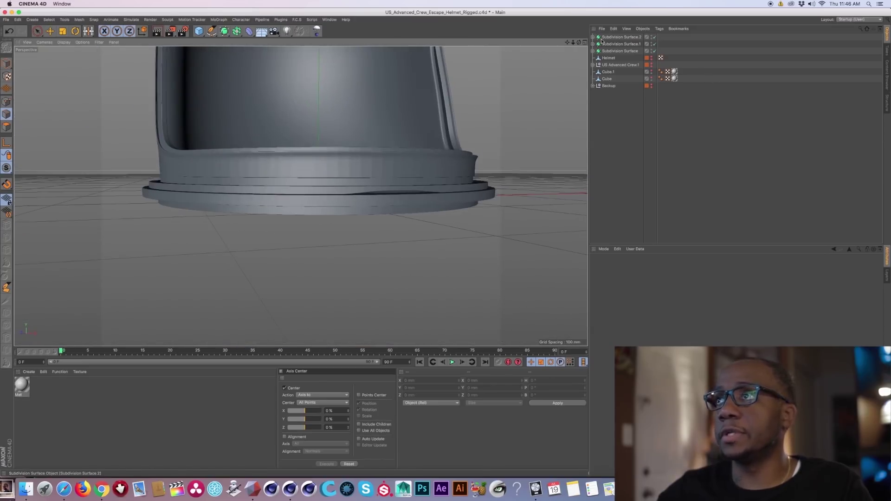
pyautogui.keyDown('alt'); pyautogui.moveTo(299, 190); pyautogui.dragTo(197, 139); pyautogui.keyUp('alt')
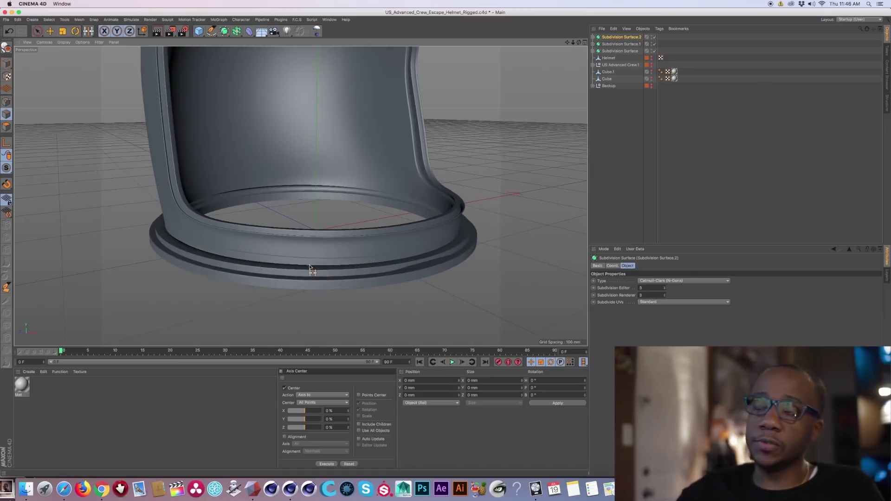
pyautogui.scroll(3, 312, 270)
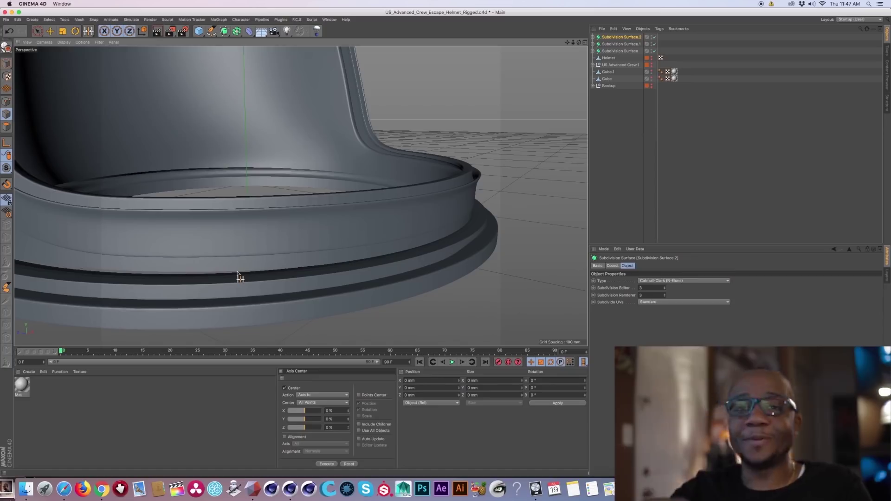
pyautogui.keyDown('alt'); pyautogui.moveTo(300, 275); pyautogui.dragTo(233, 240); pyautogui.keyUp('alt')
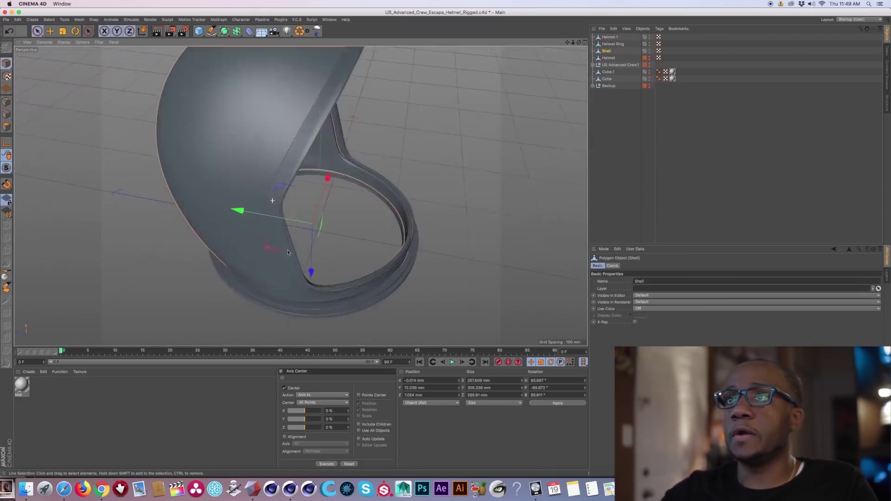
# Step: Place the Helmet Ring and Shell objects together under a new Boole object
pyautogui.keyDown('alt'); pyautogui.moveTo(288, 252); pyautogui.dragTo(246, 244); pyautogui.keyUp('alt')
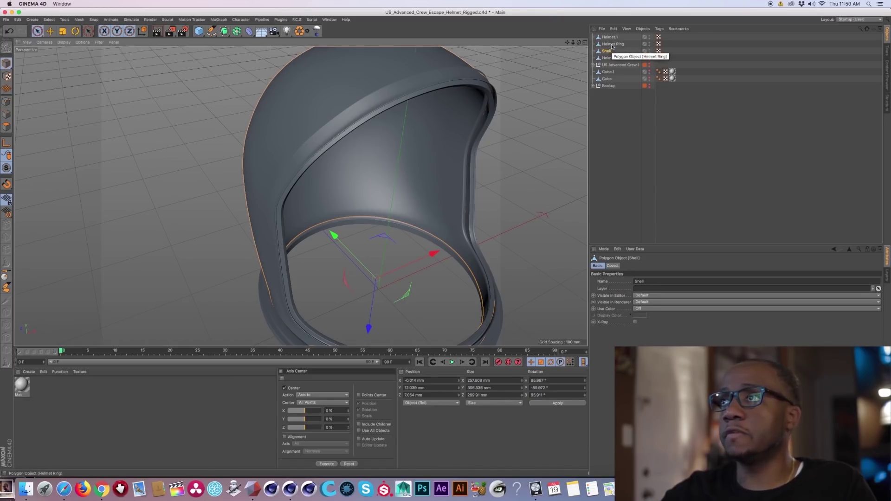
pyautogui.keyDown('alt'); pyautogui.moveTo(481, 132); pyautogui.dragTo(396, 186); pyautogui.keyUp('alt')
pyautogui.click(366, 40)
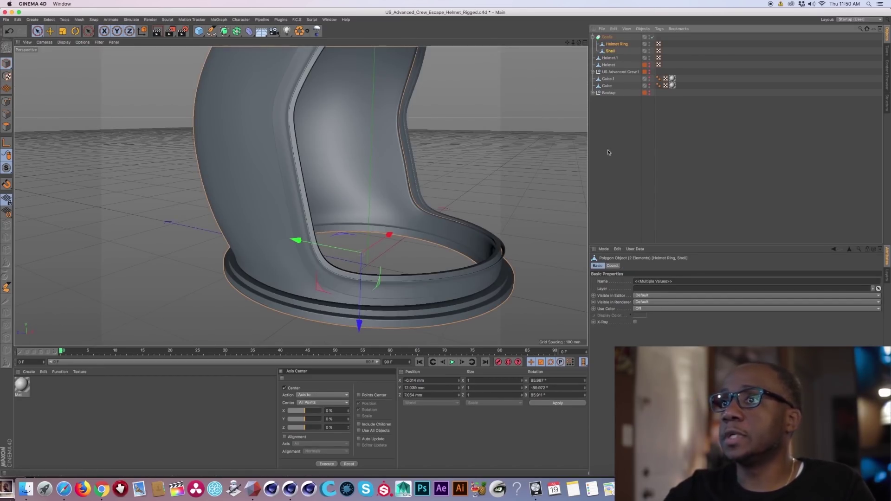
pyautogui.click(608, 153)
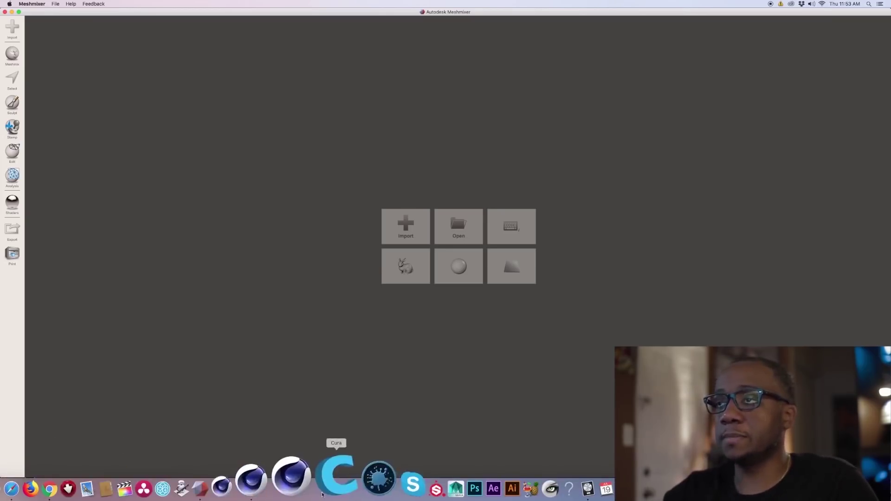
# Step: Switch to Meshmixer and merge Shell.stl with Neck ring.stl using Boolean Union
pyautogui.click(299, 485)
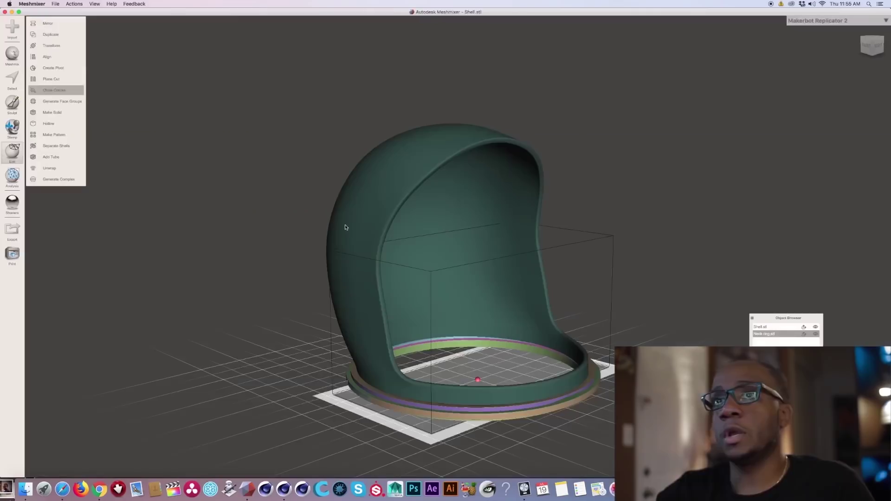
pyautogui.click(769, 327)
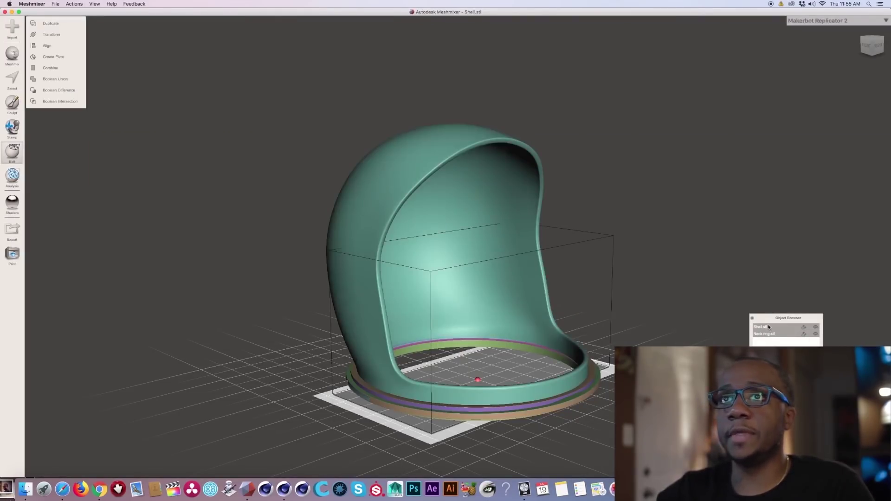
pyautogui.click(56, 79)
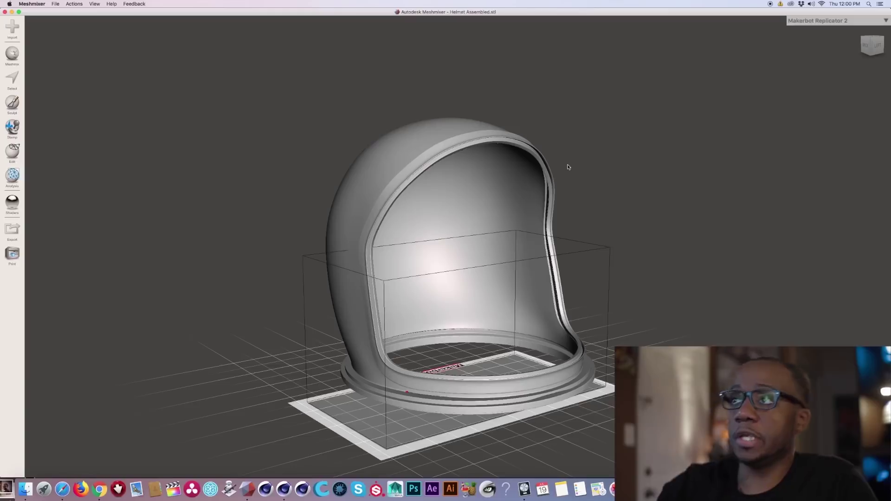
pyautogui.moveTo(569, 167); pyautogui.dragTo(423, 215, button='right')
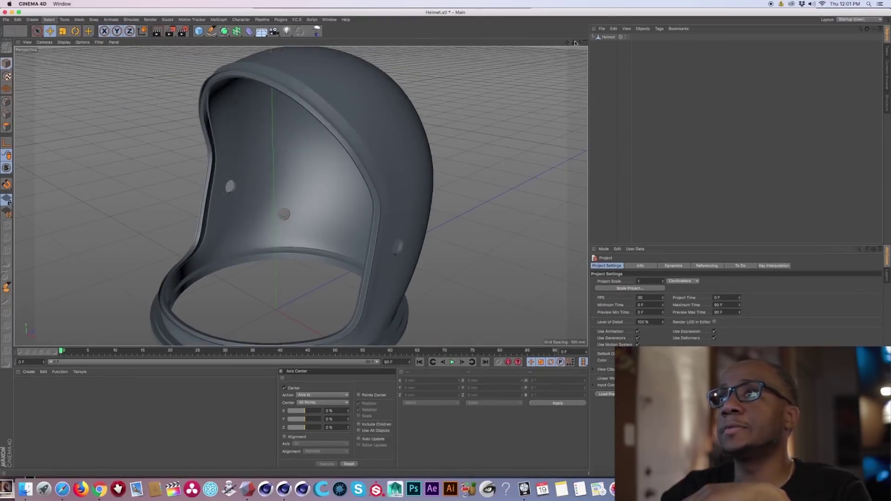
# Step: Switch to Cinema 4D and examine the round side openings and surrounding small holes in the Helmet.stl model
pyautogui.moveTo(576, 43); pyautogui.dragTo(565, 45)
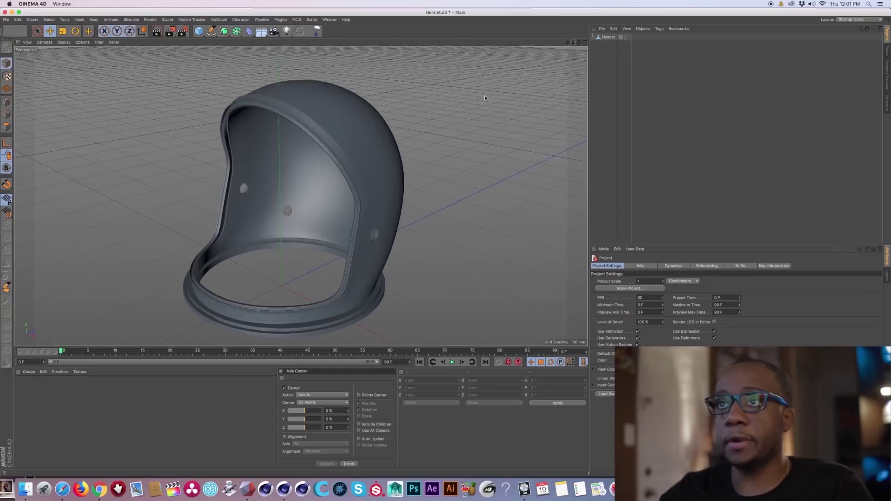
pyautogui.keyDown('alt'); pyautogui.moveTo(246, 227); pyautogui.dragTo(339, 179); pyautogui.keyUp('alt')
pyautogui.keyDown('alt'); pyautogui.moveTo(457, 135); pyautogui.dragTo(354, 177, button='middle'); pyautogui.keyUp('alt')
pyautogui.keyDown('alt'); pyautogui.moveTo(315, 211); pyautogui.dragTo(341, 211, button='right'); pyautogui.keyUp('alt')
pyautogui.keyDown('alt'); pyautogui.moveTo(342, 211); pyautogui.dragTo(301, 195); pyautogui.keyUp('alt')
pyautogui.scroll(5, 245, 162)
pyautogui.keyDown('alt'); pyautogui.moveTo(301, 195); pyautogui.dragTo(569, 175, button='middle'); pyautogui.keyUp('alt')
pyautogui.keyDown('alt'); pyautogui.moveTo(49, 163); pyautogui.dragTo(129, 173); pyautogui.keyUp('alt')
pyautogui.keyDown('alt'); pyautogui.moveTo(129, 173); pyautogui.dragTo(232, 201, button='middle'); pyautogui.keyUp('alt')
pyautogui.keyDown('alt'); pyautogui.moveTo(232, 201); pyautogui.dragTo(67, 200); pyautogui.keyUp('alt')
pyautogui.keyDown('alt'); pyautogui.moveTo(277, 151); pyautogui.dragTo(216, 206); pyautogui.keyUp('alt')
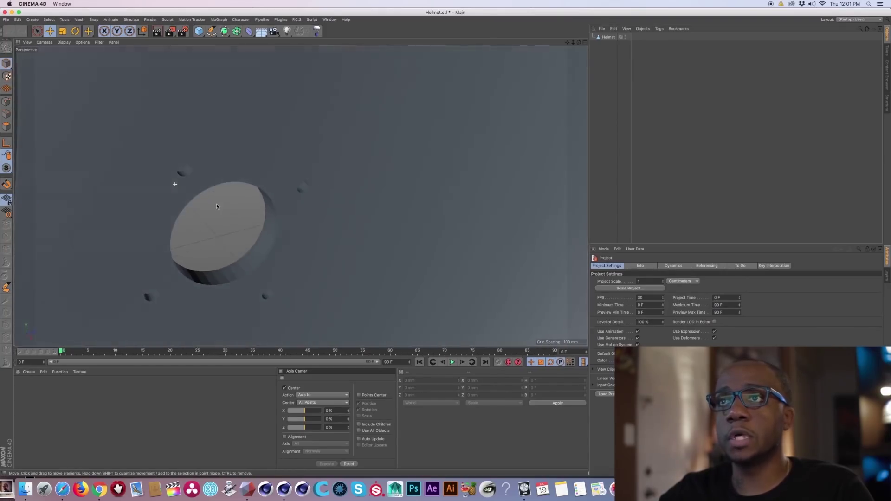
# Step: Examine the small holes inside the helmet's lower wall and the overall helmet from several sides
pyautogui.moveTo(318, 188)
pyautogui.keyDown('alt'); pyautogui.mouseDown()
pyautogui.moveTo(415, 207)
pyautogui.moveTo(313, 177)
pyautogui.moveTo(302, 194)
pyautogui.moveTo(320, 205)
pyautogui.mouseUp(); pyautogui.keyUp('alt')
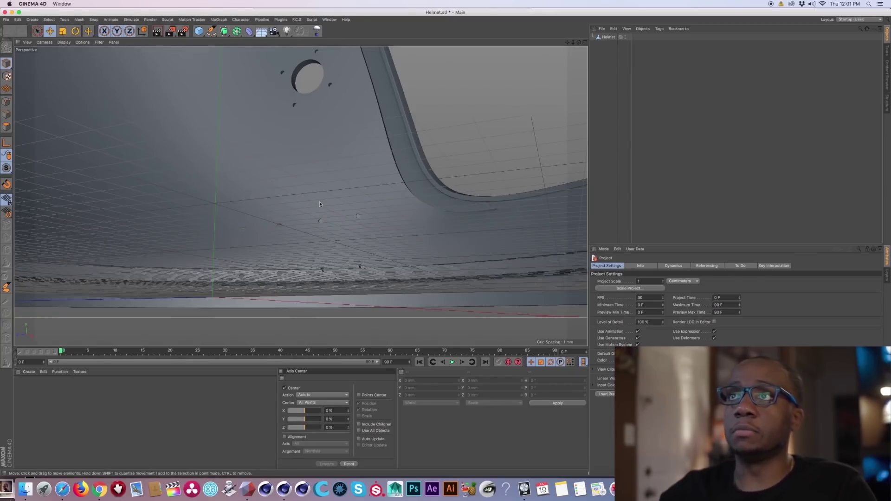
pyautogui.keyDown('alt'); pyautogui.moveTo(304, 130); pyautogui.dragTo(289, 182); pyautogui.keyUp('alt')
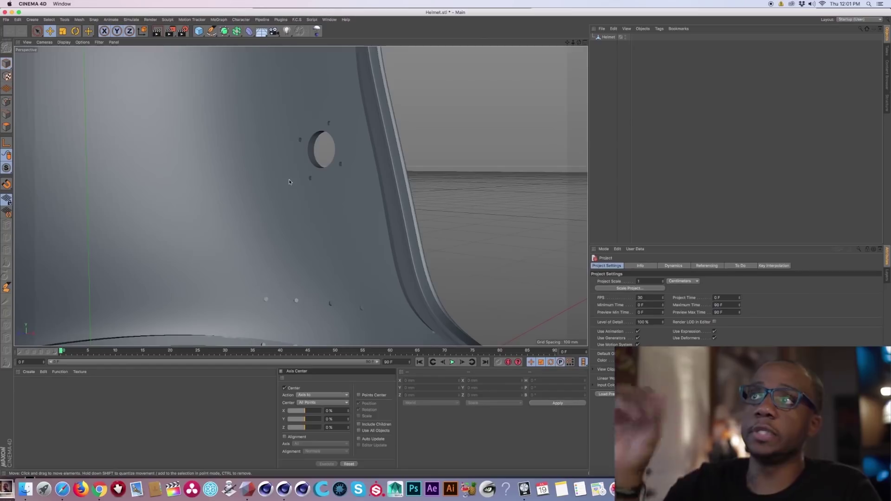
pyautogui.keyDown('alt'); pyautogui.moveTo(289, 182); pyautogui.dragTo(303, 179); pyautogui.keyUp('alt')
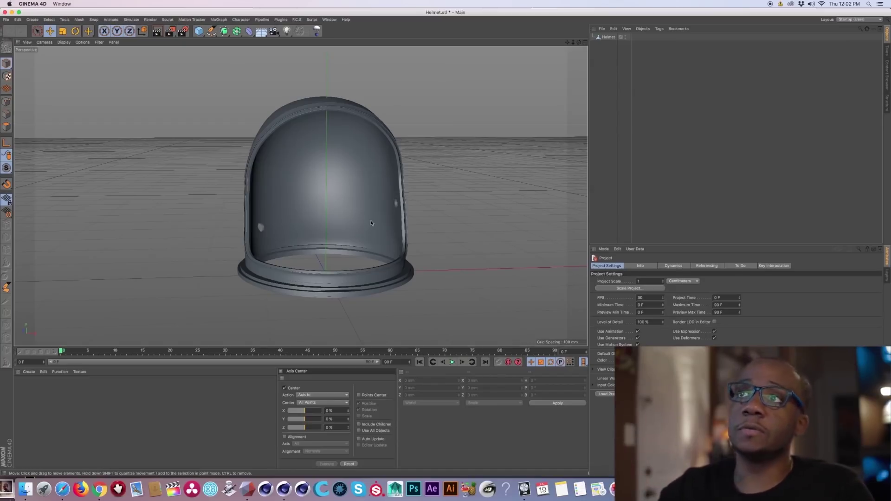
pyautogui.keyDown('alt'); pyautogui.moveTo(305, 199); pyautogui.dragTo(145, 228); pyautogui.keyUp('alt')
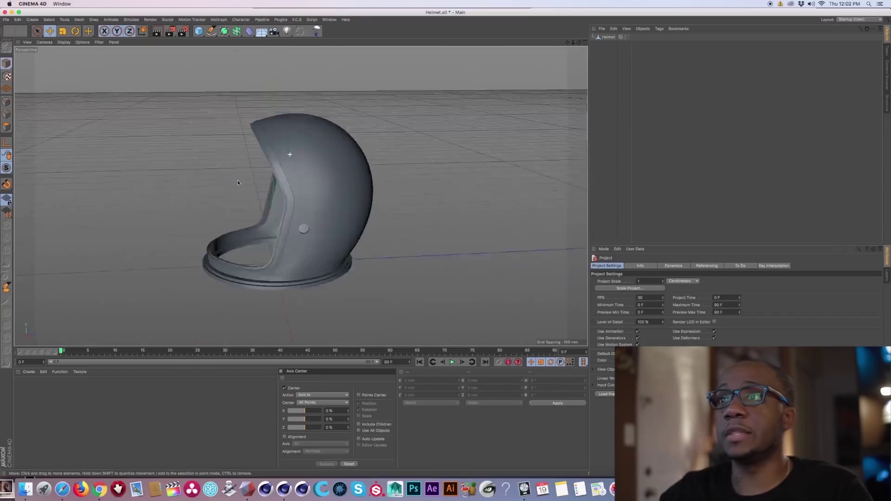
pyautogui.keyDown('alt'); pyautogui.moveTo(320, 130); pyautogui.dragTo(405, 179); pyautogui.keyUp('alt')
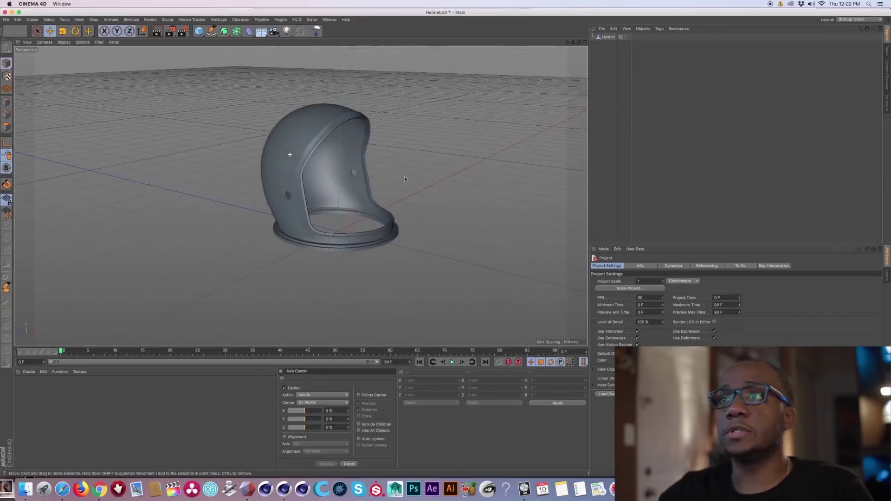
pyautogui.keyDown('alt'); pyautogui.moveTo(316, 178); pyautogui.dragTo(272, 186); pyautogui.keyUp('alt')
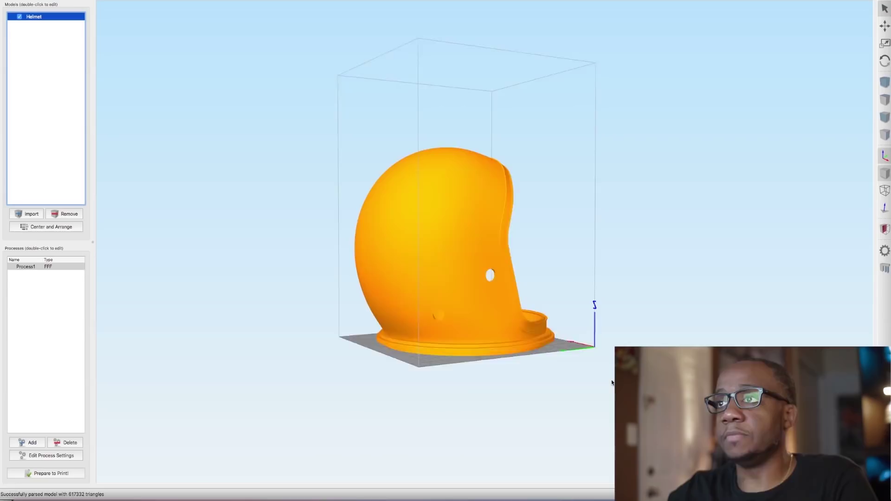
# Step: Switch to Simplify3D and generate automatic Normal supports for the Helmet with 4.50 mm pillar resolution and a 45-degree maximum overhang angle
pyautogui.moveTo(609, 378); pyautogui.dragTo(326, 381)
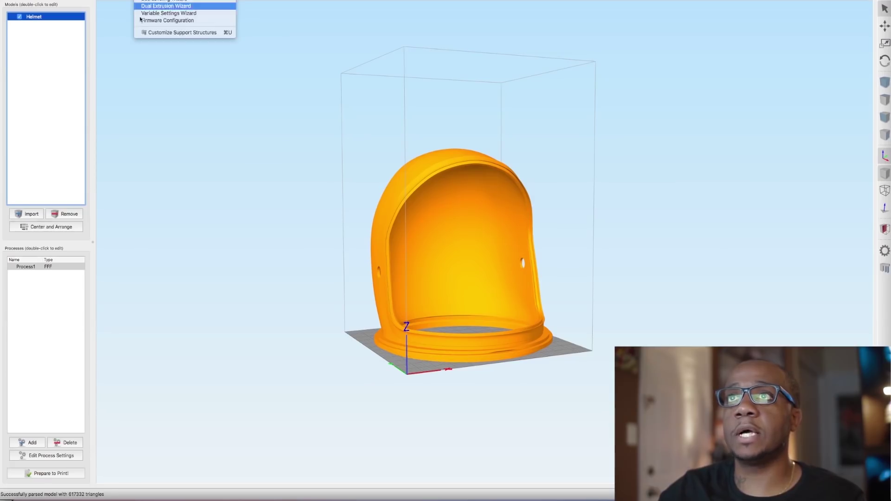
pyautogui.click(150, 33)
pyautogui.moveTo(90, 165); pyautogui.dragTo(254, 141)
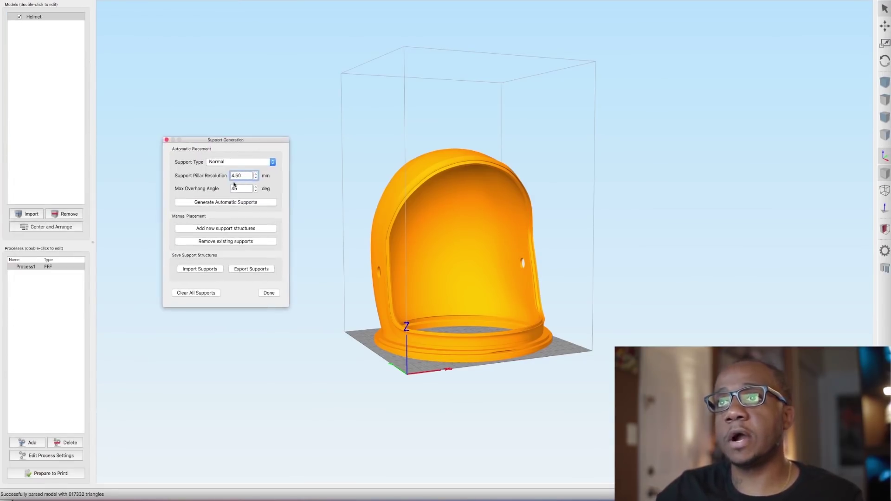
pyautogui.click(224, 202)
pyautogui.scroll(5, 533, 251)
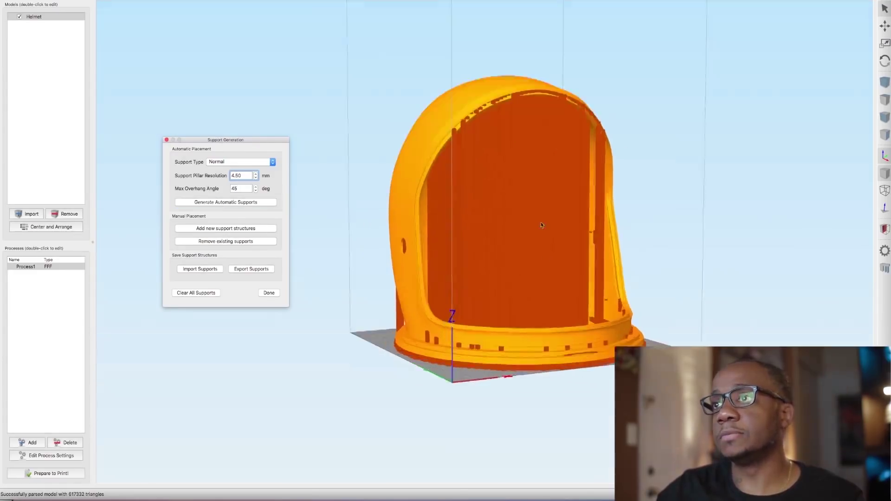
pyautogui.scroll(-5, 533, 252)
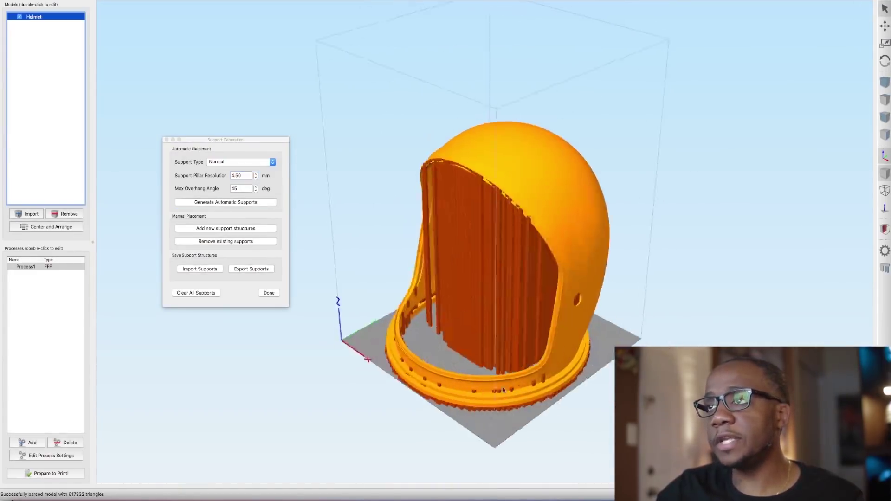